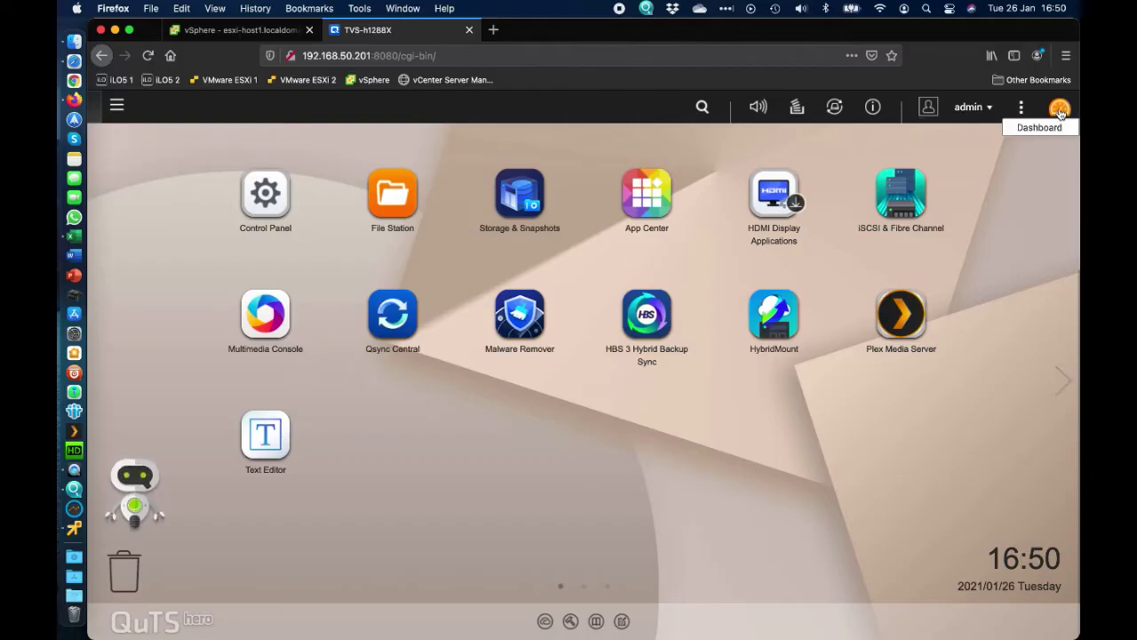
Check the Dashboard's System Health warnings, paging to the degraded RAID group 2 in Storage Pool 2.
{"action": "left_click", "coordinate": [1059, 110]}
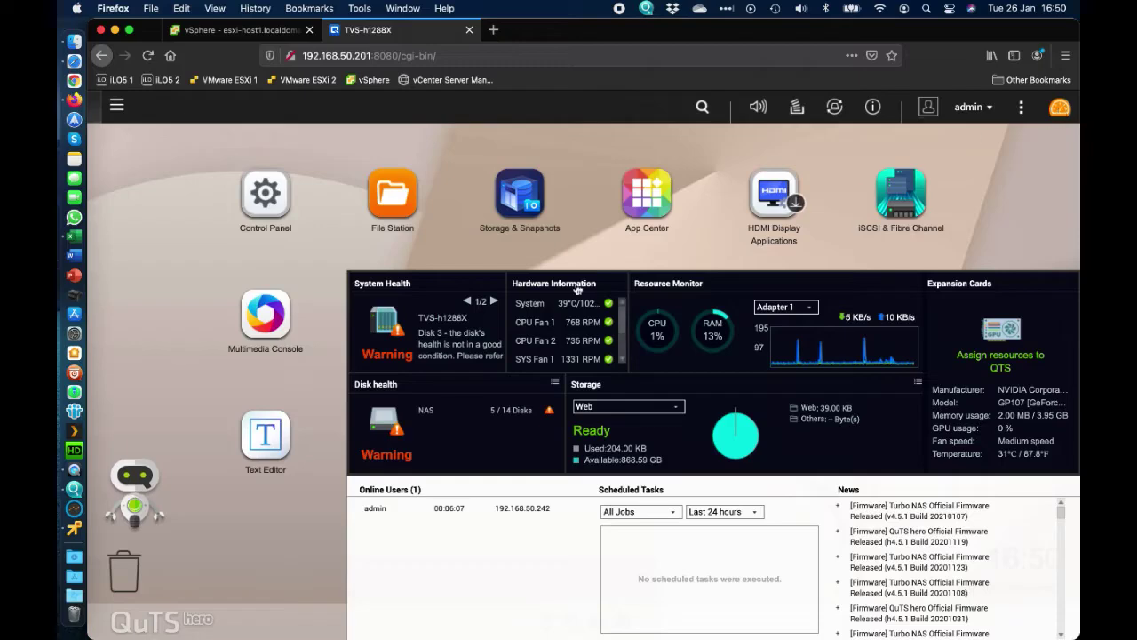
{"action": "mouse_move", "coordinate": [461, 338]}
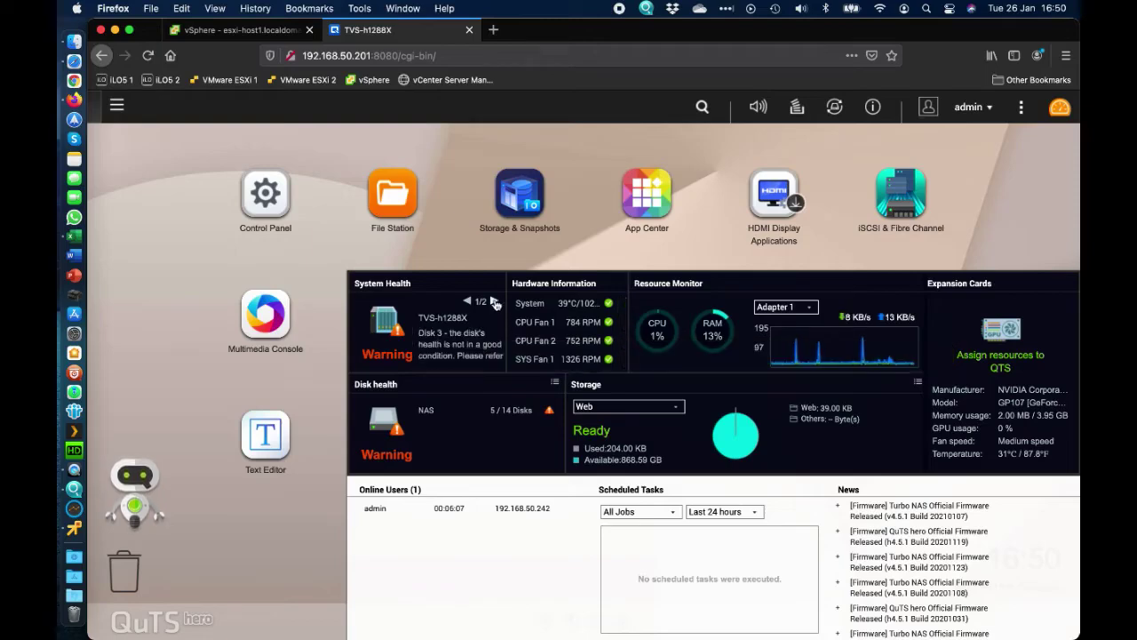
{"action": "left_click", "coordinate": [493, 302]}
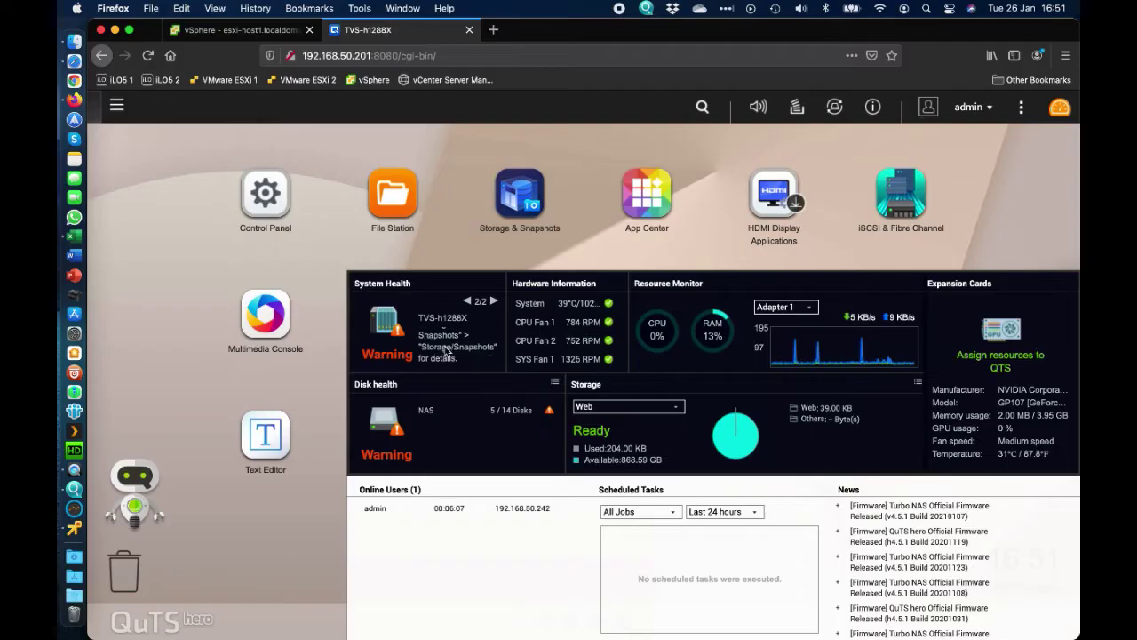
{"action": "left_click", "coordinate": [1061, 107]}
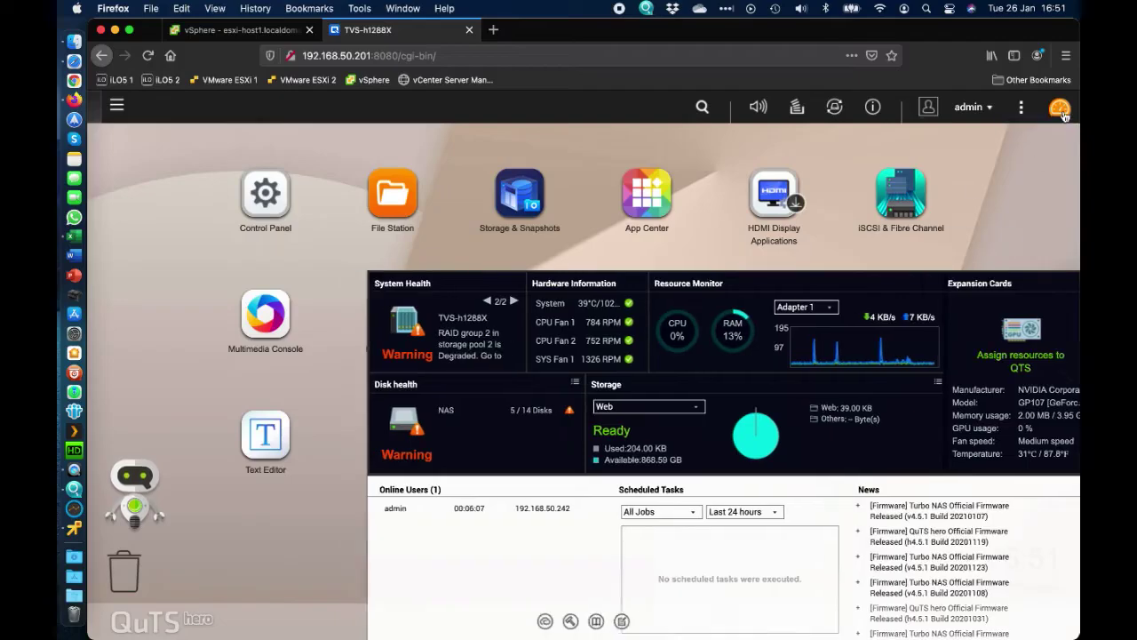
In maximised Storage & Snapshots Disks/VJBOD, view Disk 3: a 4 TB Seagate with Warning status.
{"action": "left_click", "coordinate": [520, 209]}
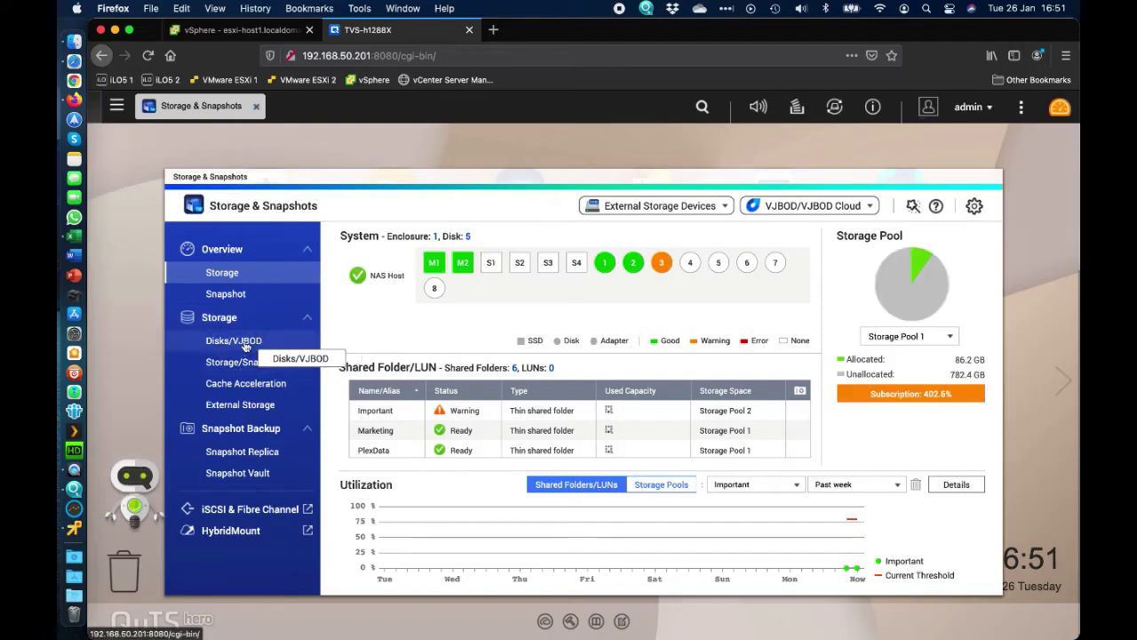
{"action": "left_click", "coordinate": [246, 343]}
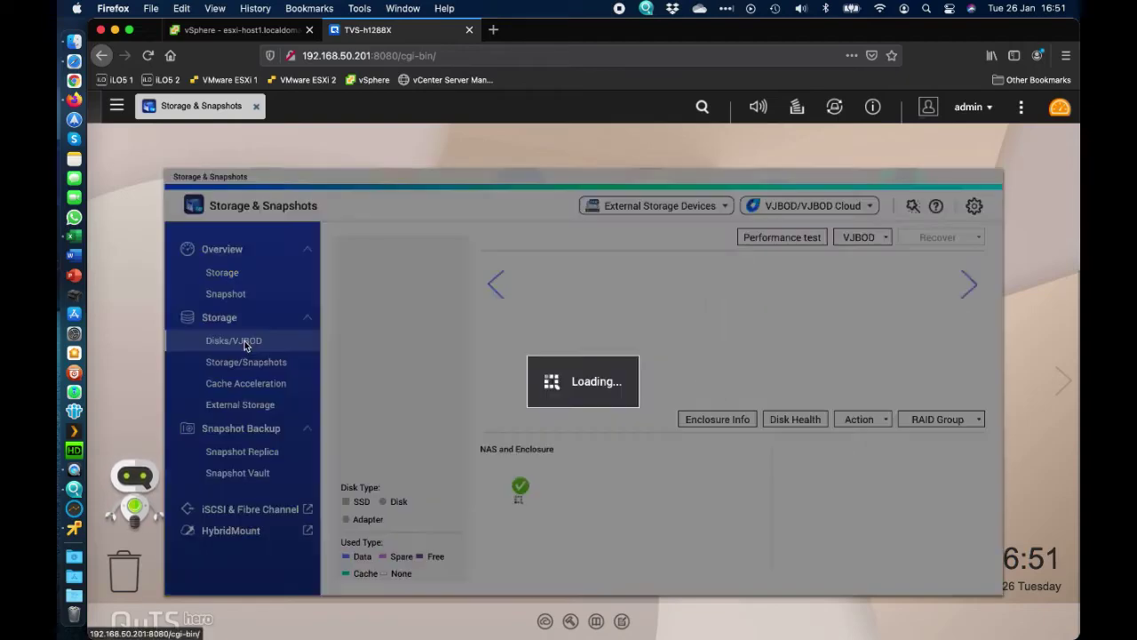
{"action": "double_click", "coordinate": [459, 179]}
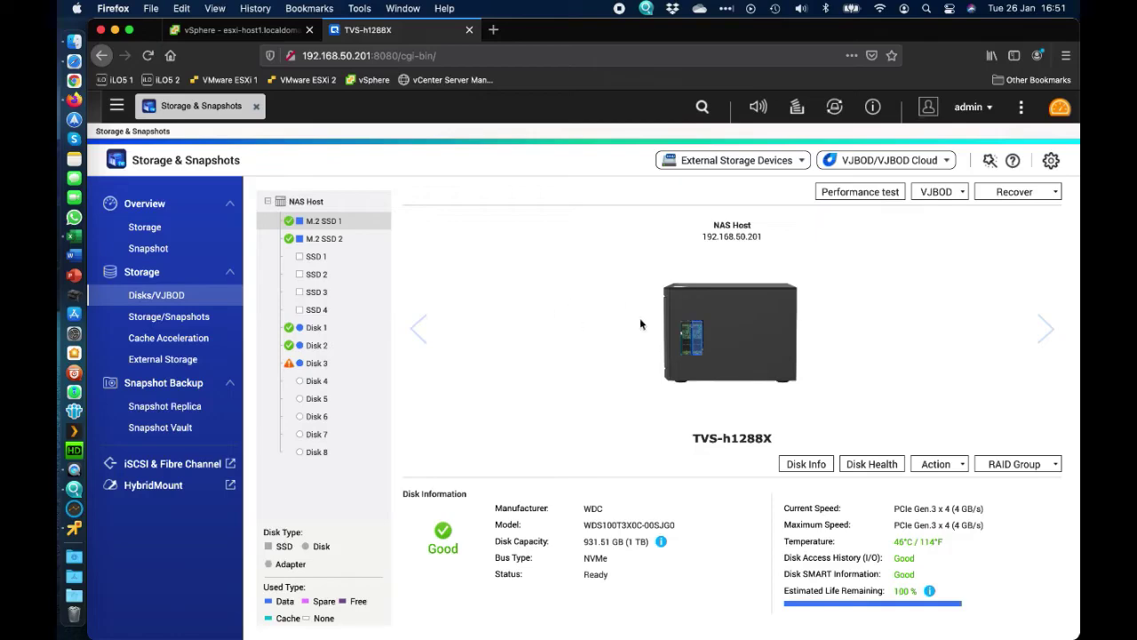
{"action": "left_click", "coordinate": [332, 363]}
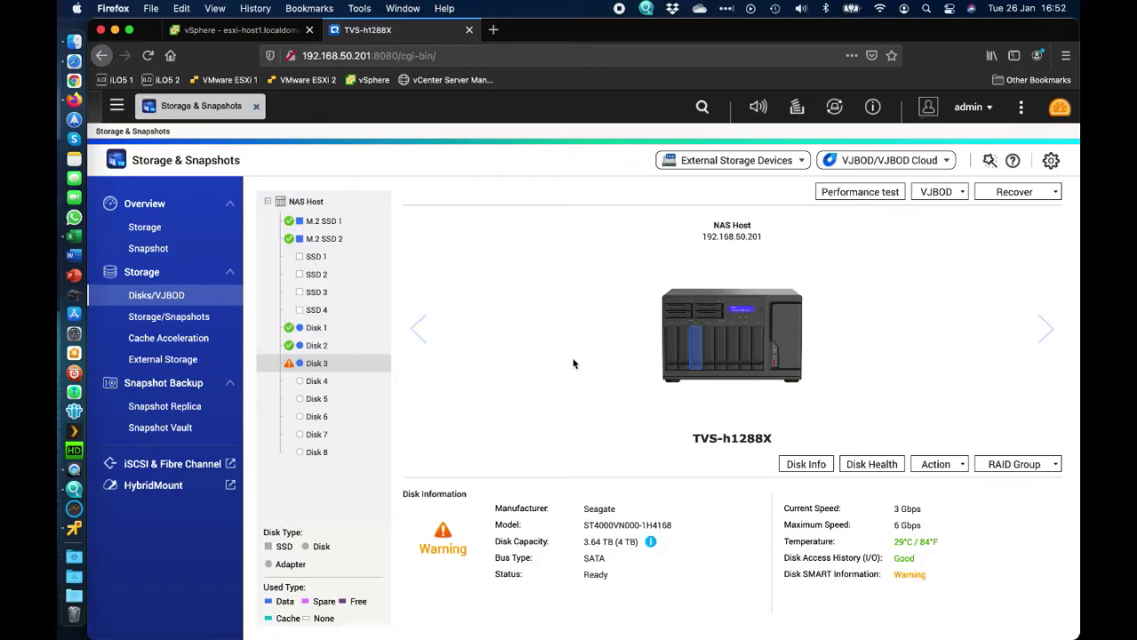
{"action": "mouse_move", "coordinate": [316, 327]}
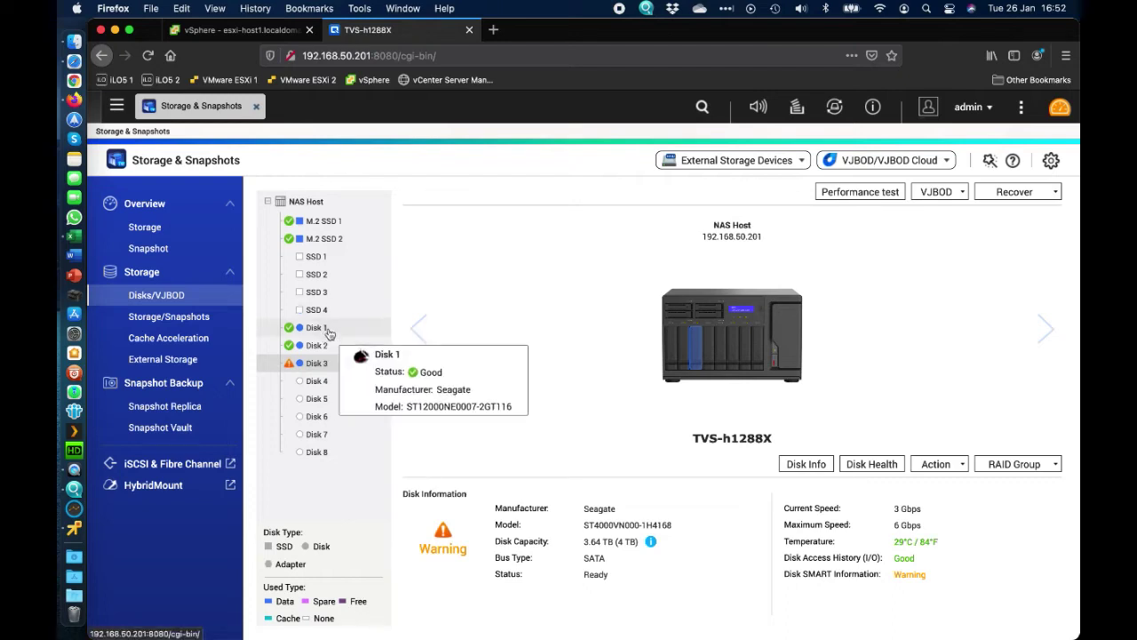
After pulling Disk 3, view Disk 1's details: a healthy 12 TB Seagate disk.
{"action": "left_click", "coordinate": [317, 327]}
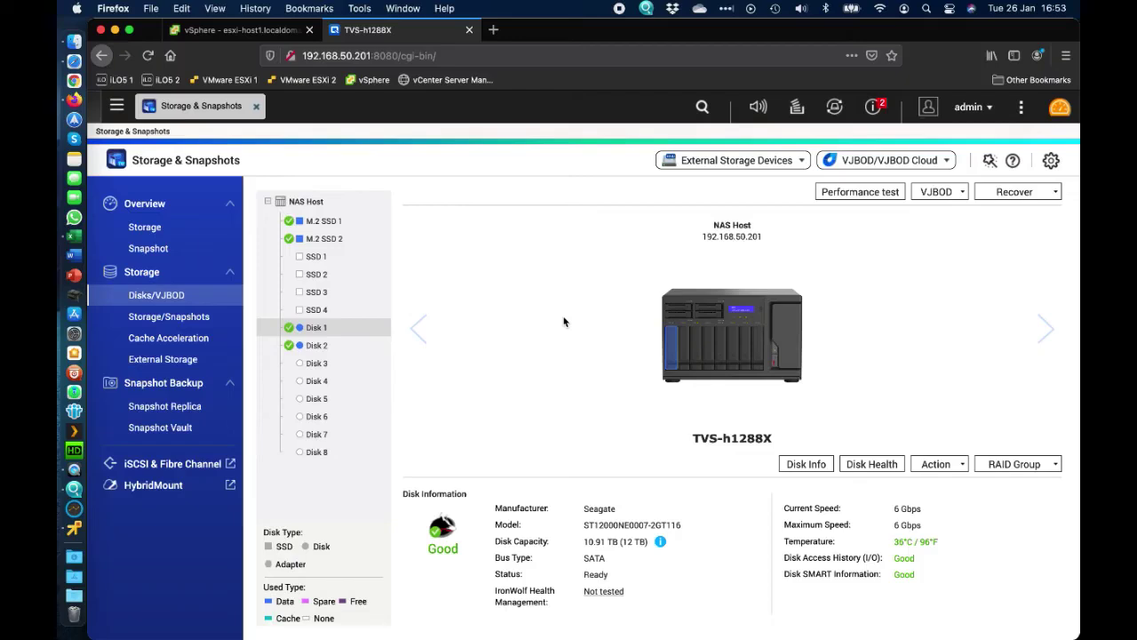
Clear all old disk alerts, then recheck notifications after inserting the replacement Disk 3.
{"action": "left_click", "coordinate": [875, 107]}
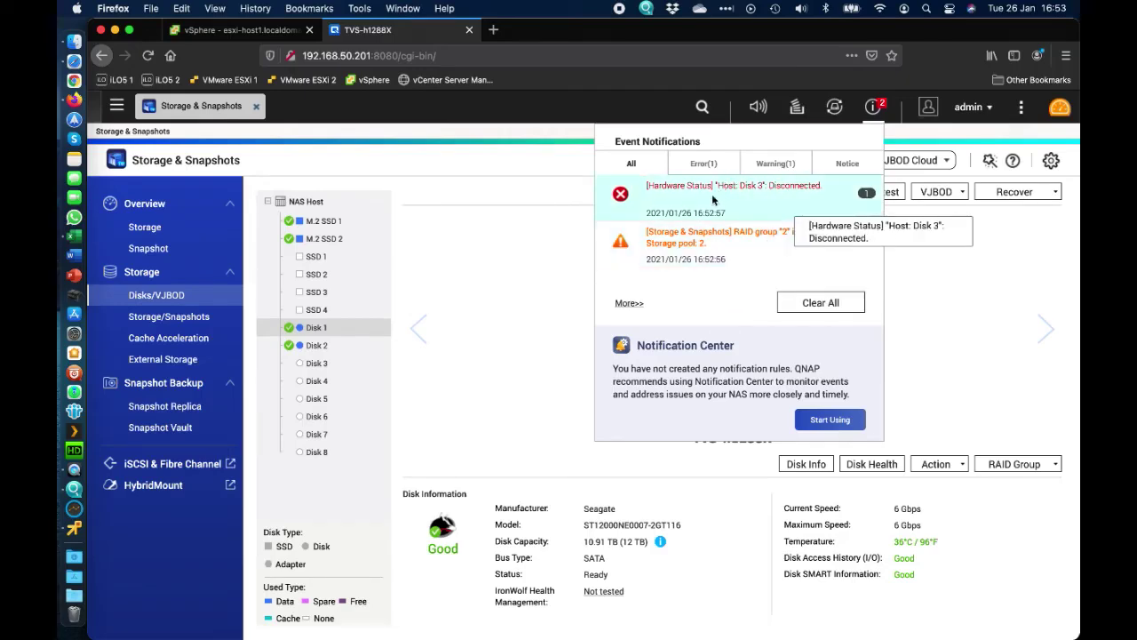
{"action": "left_click", "coordinate": [820, 303]}
{"action": "left_click", "coordinate": [477, 273]}
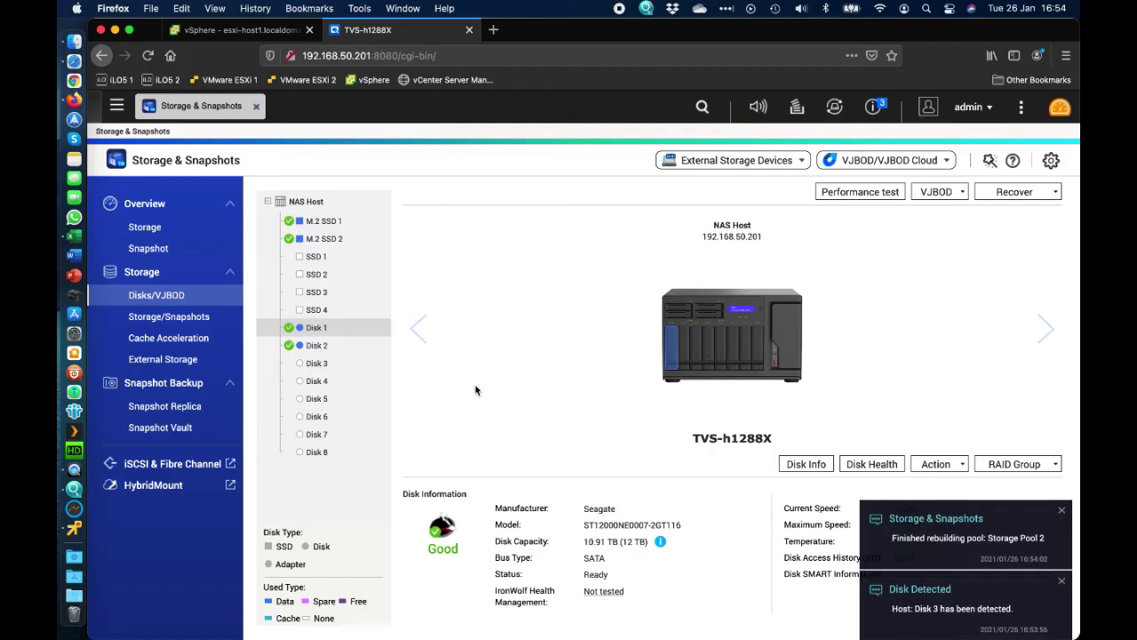
{"action": "left_click", "coordinate": [875, 109]}
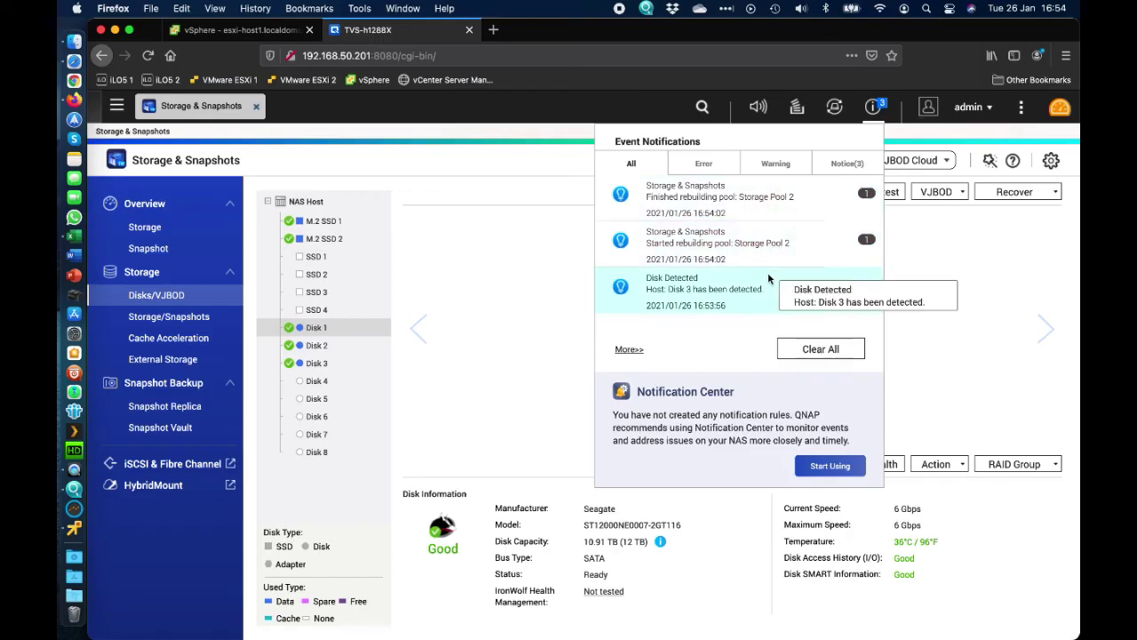
Clear the rebuild notifications and confirm replacement Disk 3 and Disk 1 both show Good.
{"action": "left_click", "coordinate": [821, 355]}
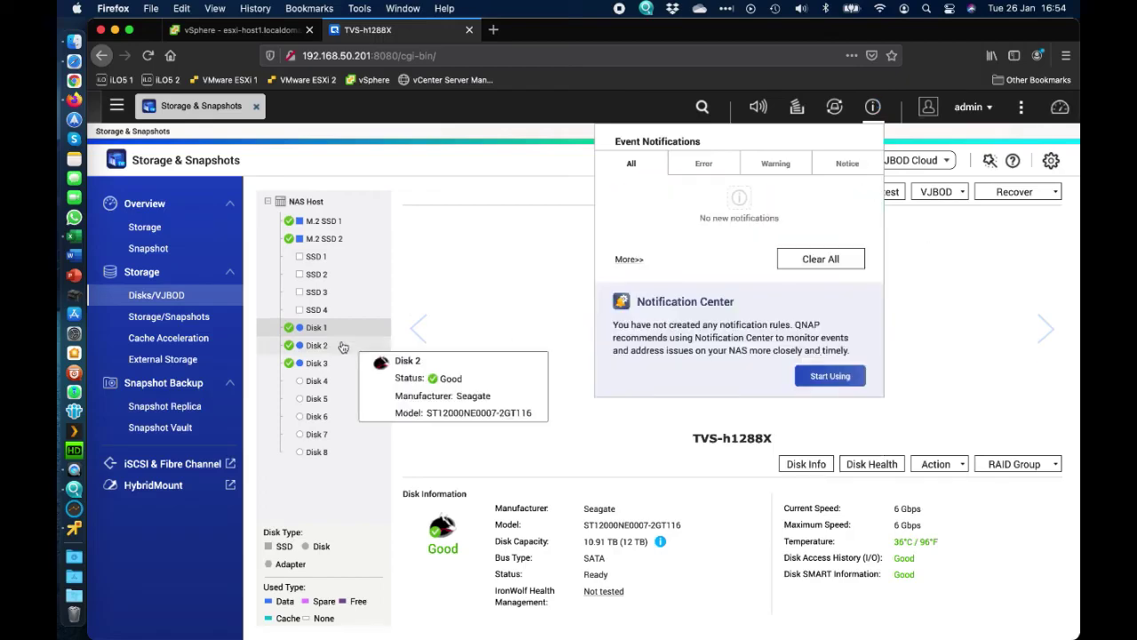
{"action": "left_click", "coordinate": [347, 345]}
{"action": "left_click", "coordinate": [343, 363]}
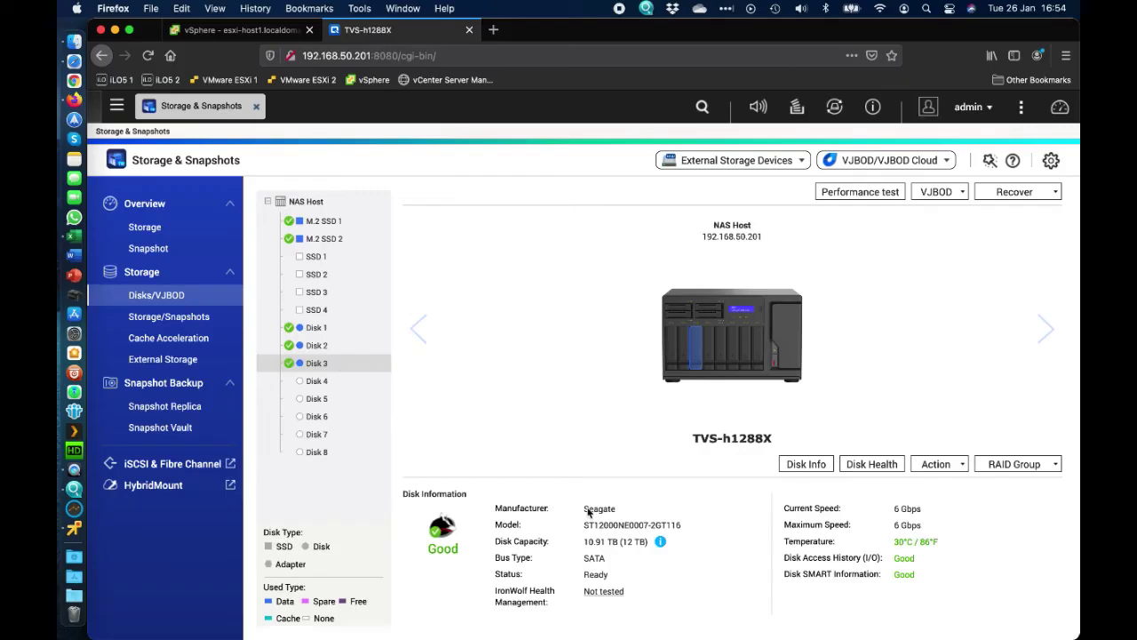
{"action": "left_click", "coordinate": [316, 344]}
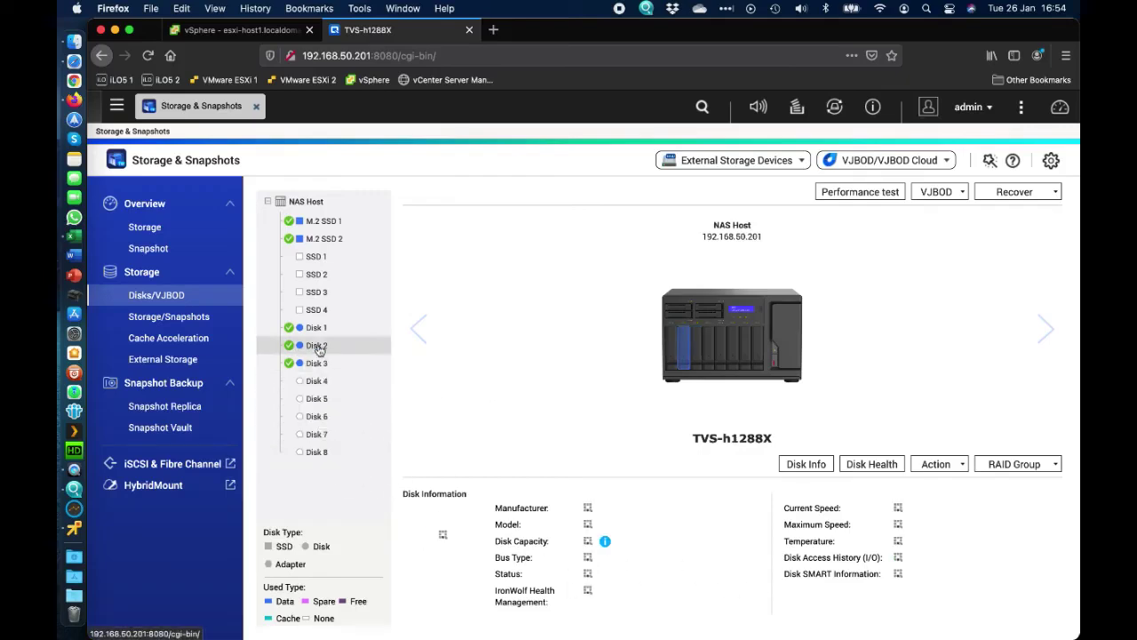
Confirm system health reads Good on the Dashboard, then go to the storage pools view.
{"action": "left_click", "coordinate": [1060, 111]}
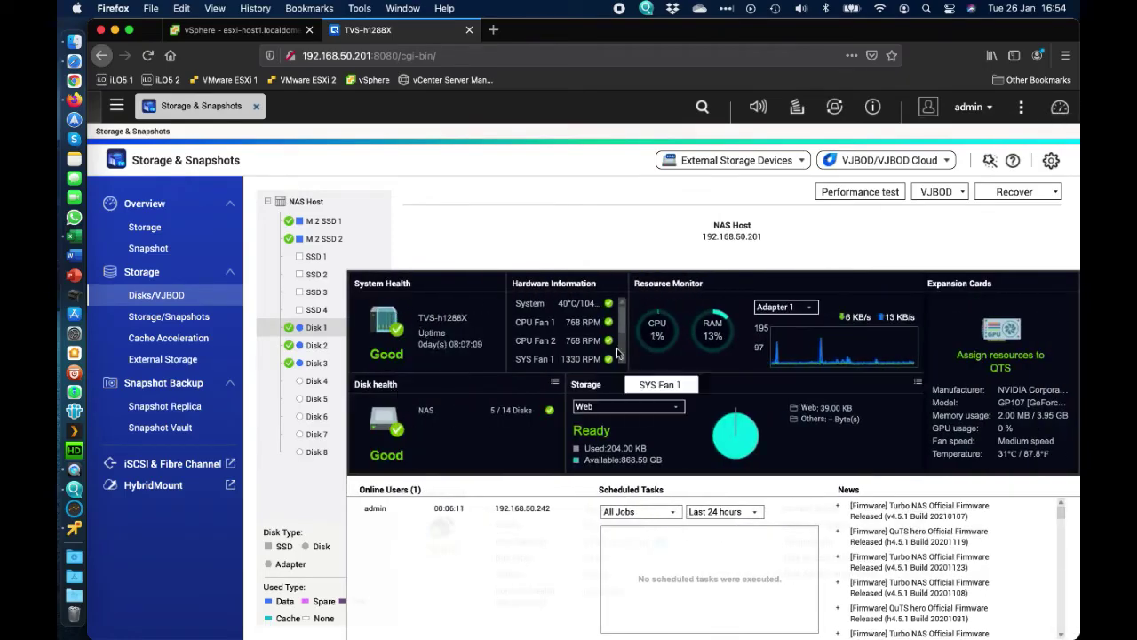
{"action": "left_click", "coordinate": [1057, 121]}
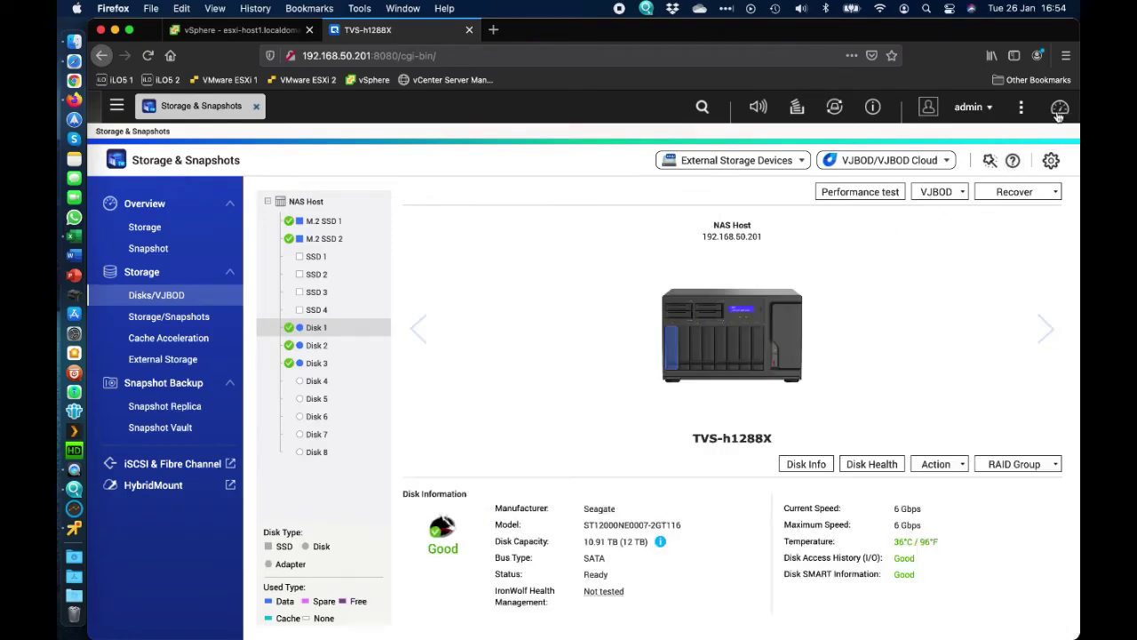
{"action": "left_click", "coordinate": [170, 318]}
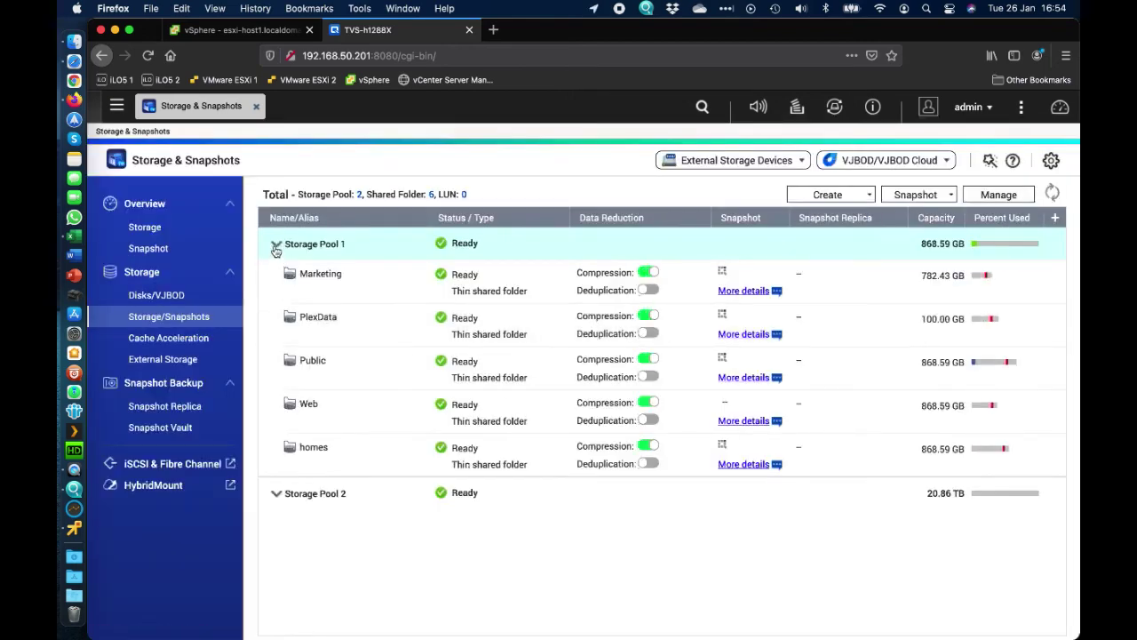
Collapse Storage Pool 1 and expand Storage Pool 2 to show its Important shared folder as Ready.
{"action": "left_click", "coordinate": [276, 246]}
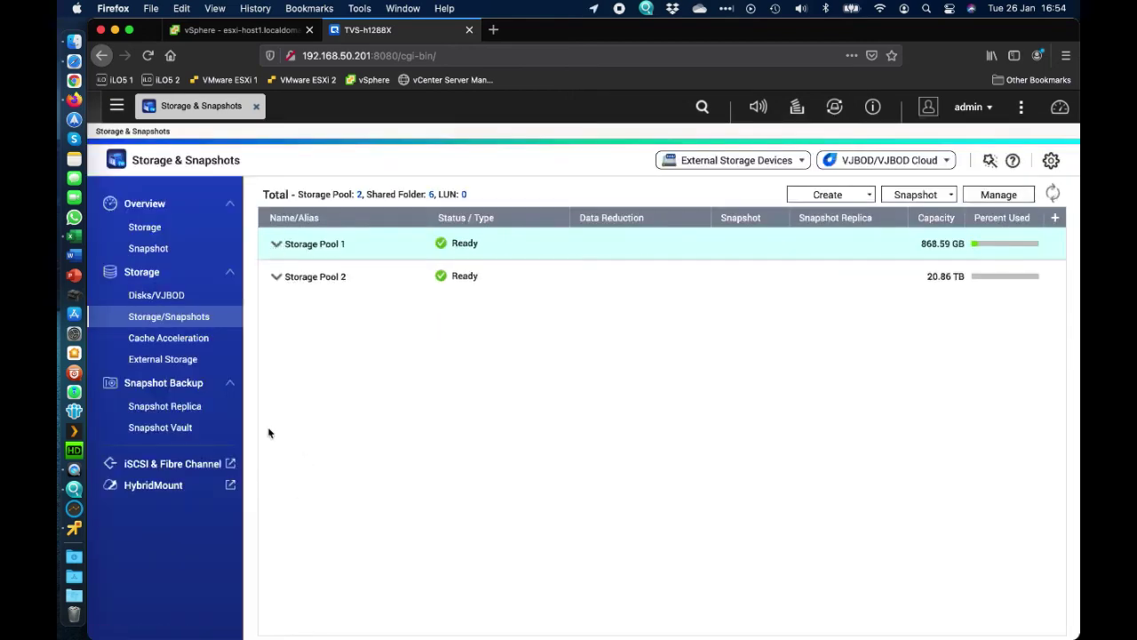
{"action": "left_click", "coordinate": [277, 277]}
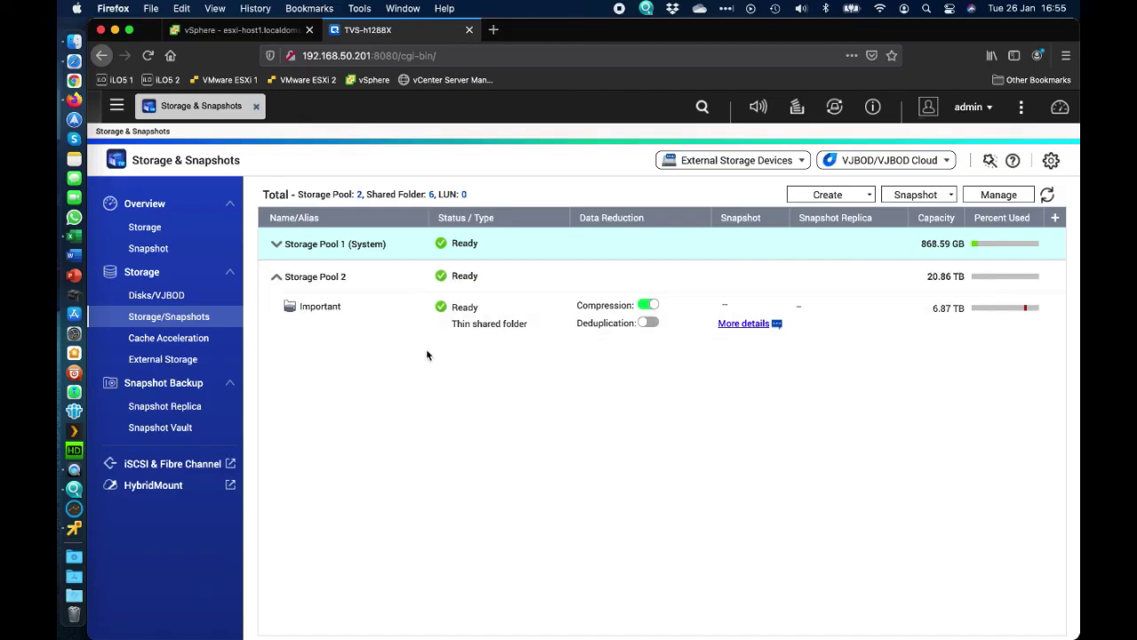
{"action": "left_click", "coordinate": [277, 277]}
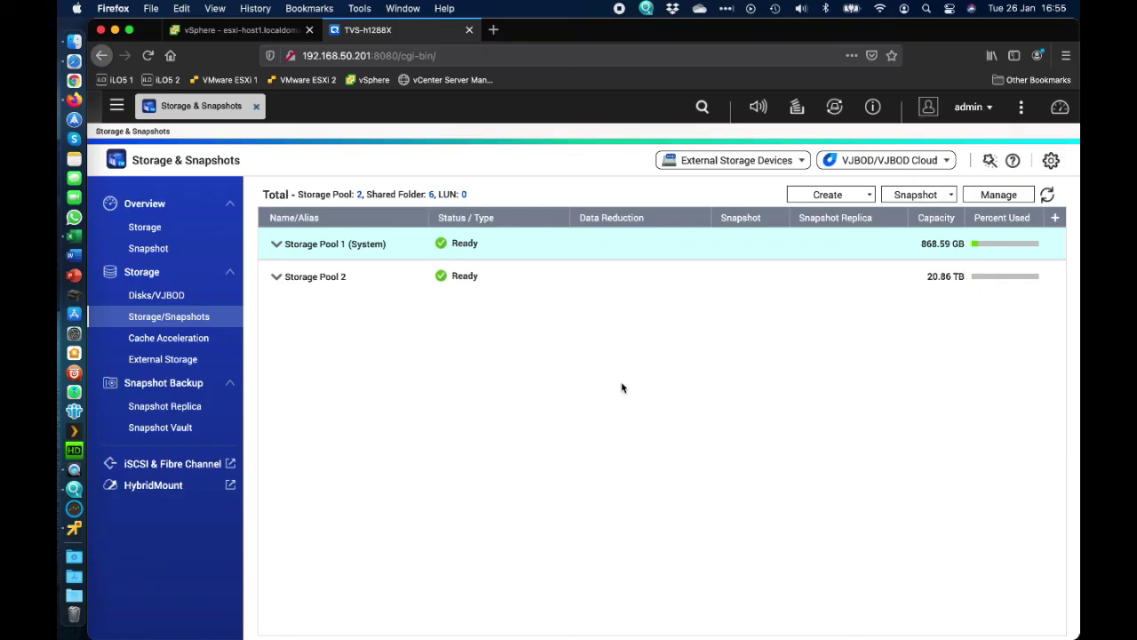
{"action": "left_click", "coordinate": [276, 277]}
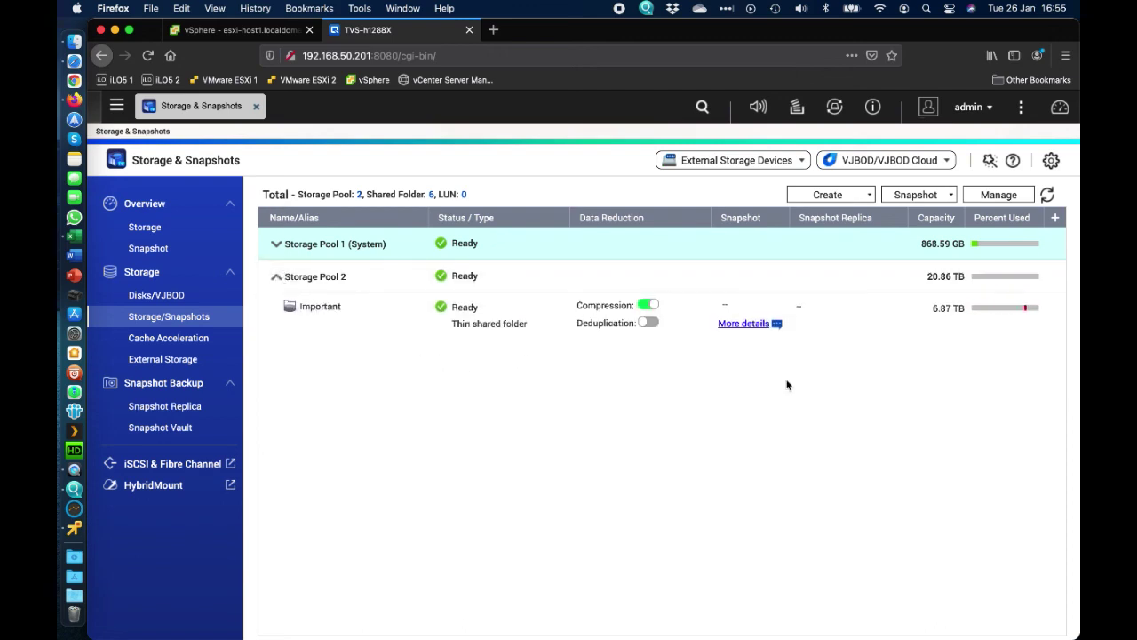